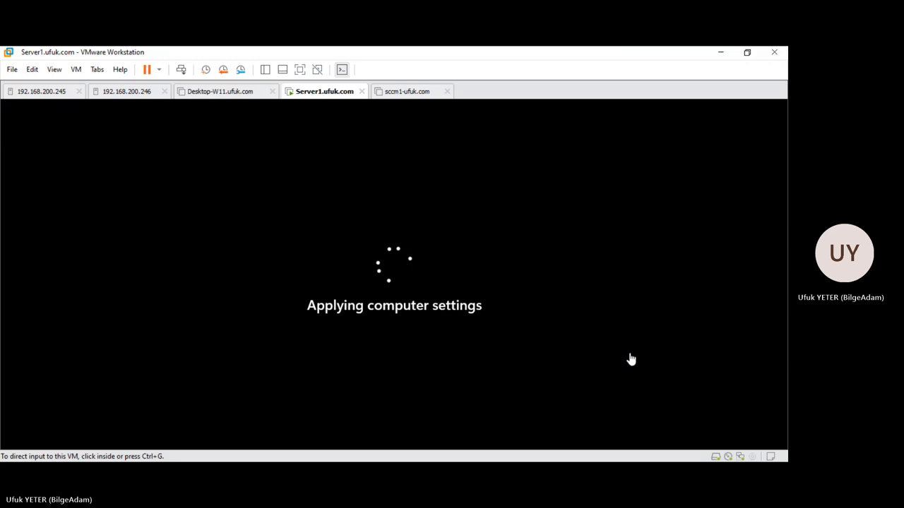
# Step: Restart the guest operating system of the Server1 virtual machine and confirm the restart
pyautogui.click(577, 338)
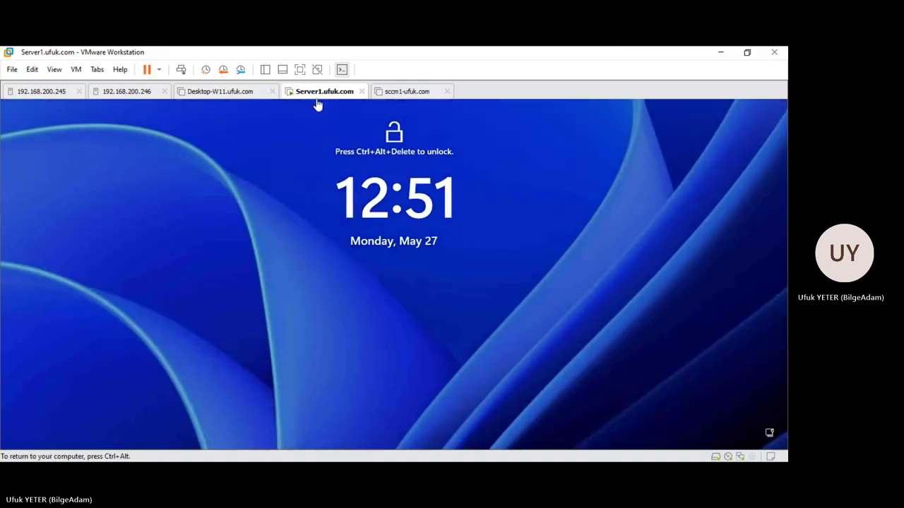
pyautogui.rightClick(320, 92)
pyautogui.moveTo(374, 116)
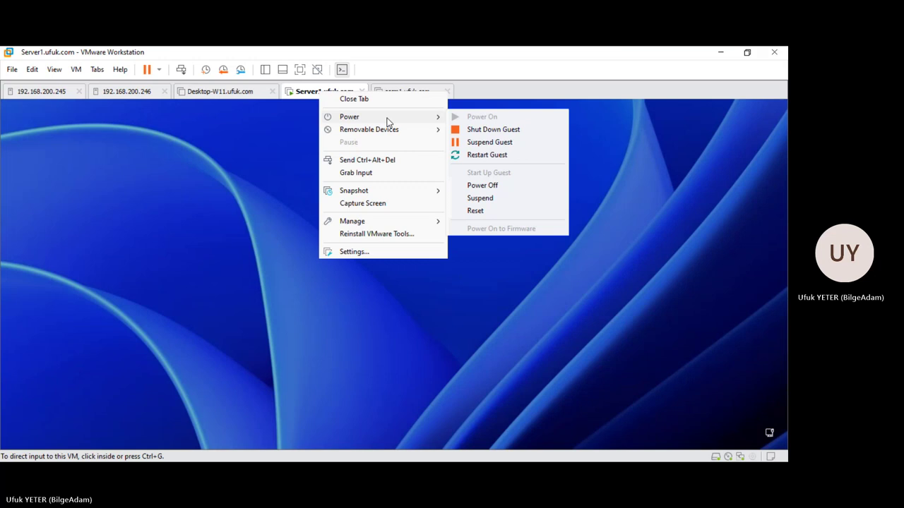
pyautogui.click(476, 155)
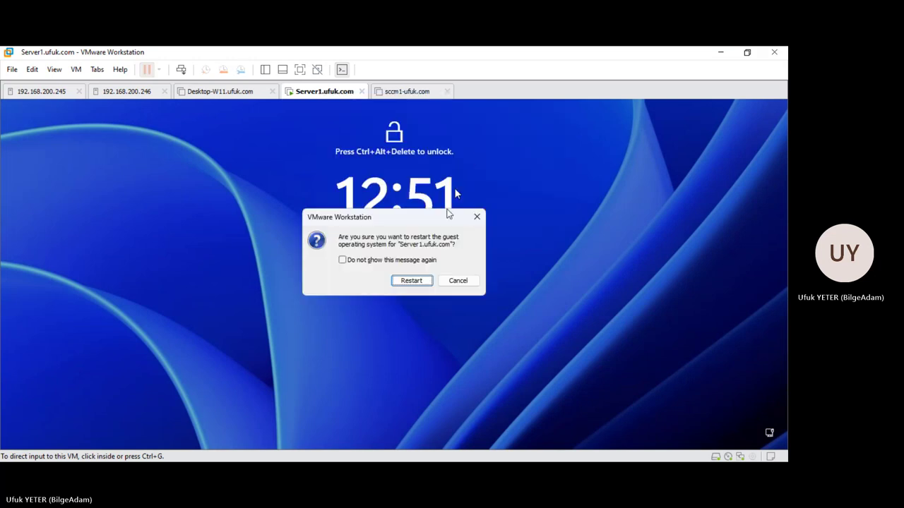
pyautogui.click(420, 279)
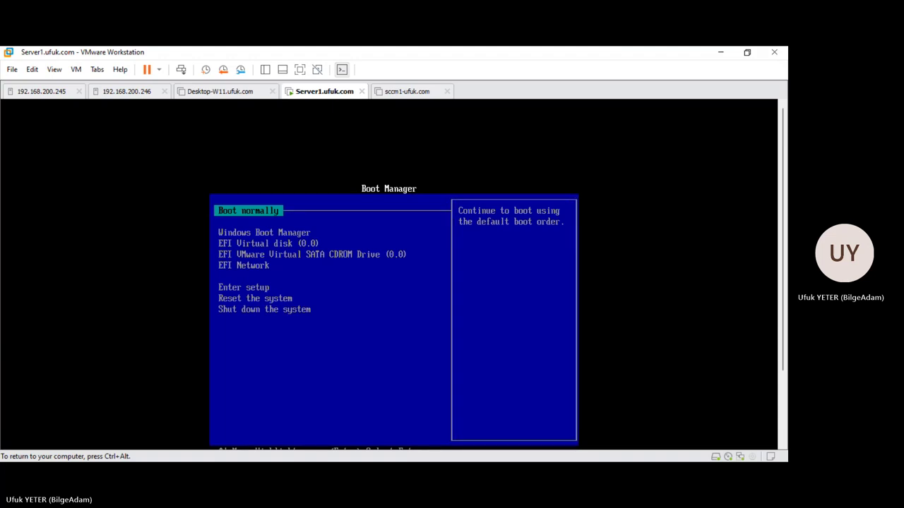
# Step: Boot from Windows Boot Manager and bring up the Advanced Boot Options for Windows Server
pyautogui.press('Down')
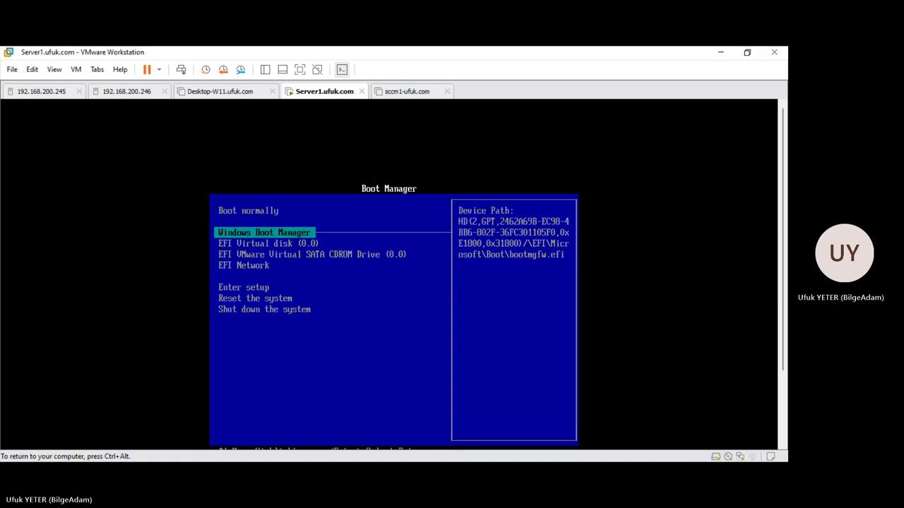
pyautogui.press('Return')
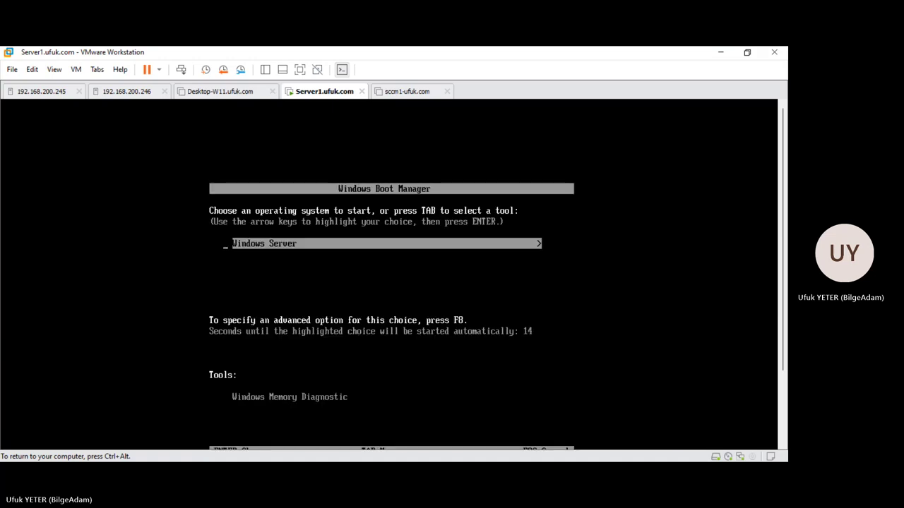
pyautogui.press('Return')
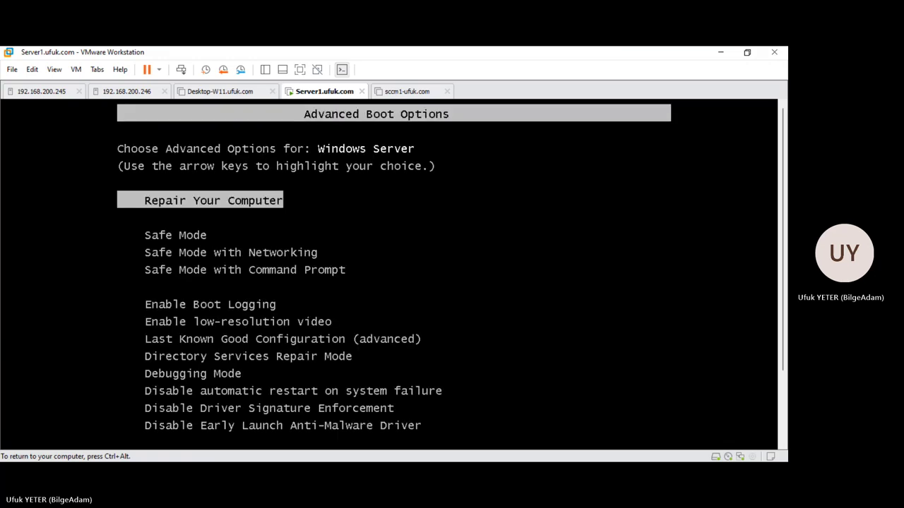
# Step: Start Windows Server using the Disable Early Launch Anti-Malware Driver advanced boot option
pyautogui.hotkey('ctrl', 'alt')
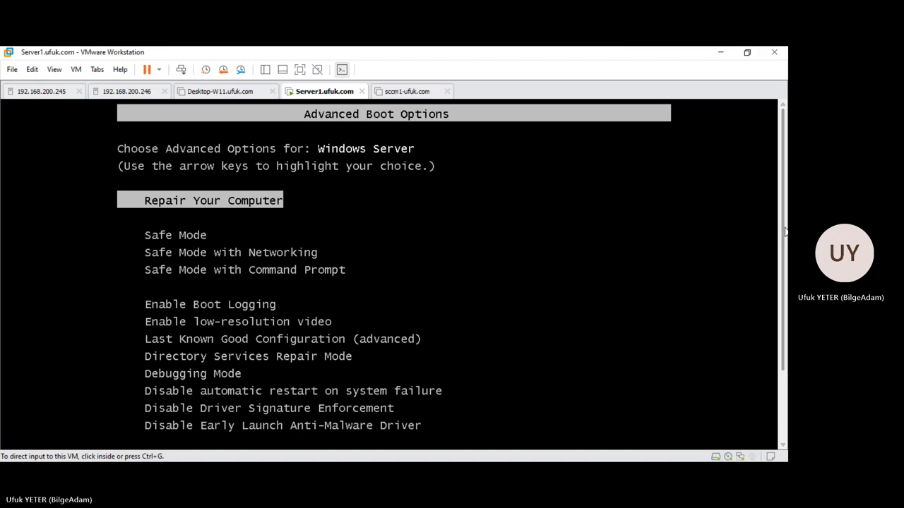
pyautogui.scroll(-2, 782, 258)
pyautogui.moveTo(782, 258); pyautogui.dragTo(778, 315)
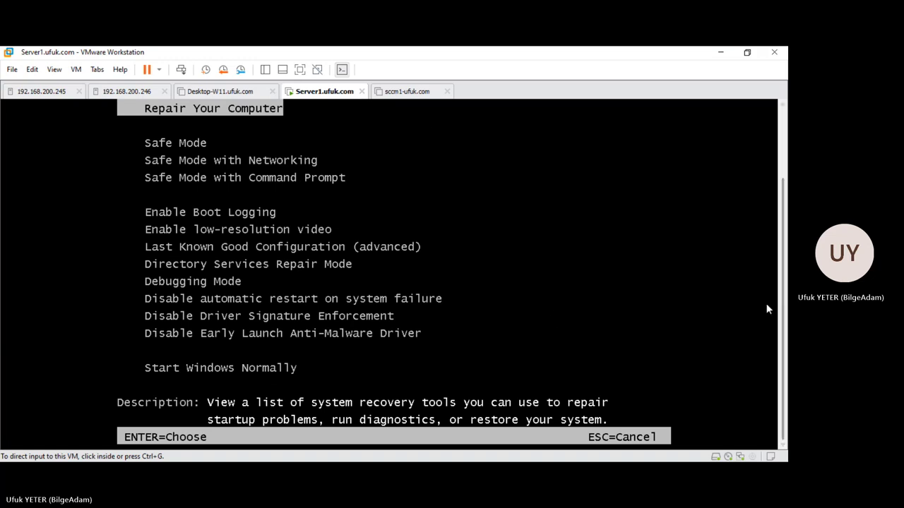
pyautogui.click(768, 309)
pyautogui.press('Down')
pyautogui.press('Down')
pyautogui.press('Down')
pyautogui.press('Down')
pyautogui.press('Down')
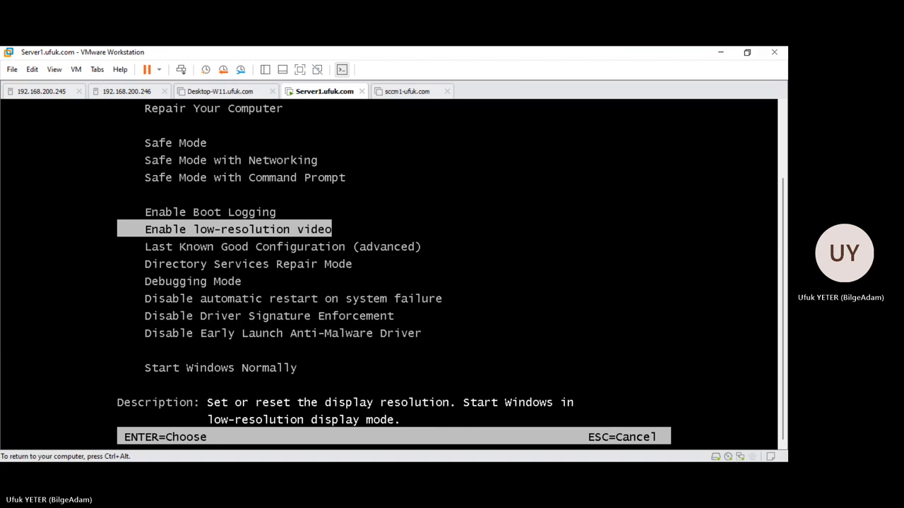
pyautogui.press('Down')
pyautogui.press('Down')
pyautogui.press('Down')
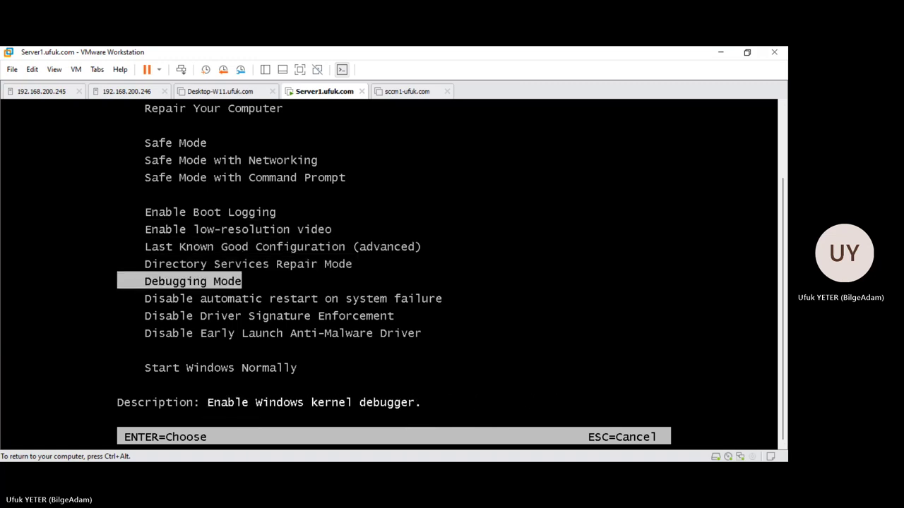
pyautogui.press('Down')
pyautogui.press('Down')
pyautogui.press('Down')
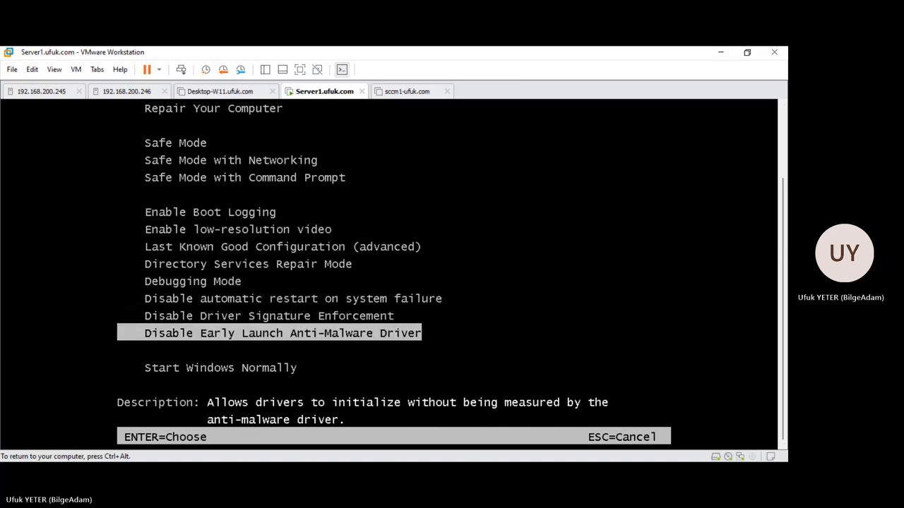
pyautogui.hotkey('ctrl', 'alt')
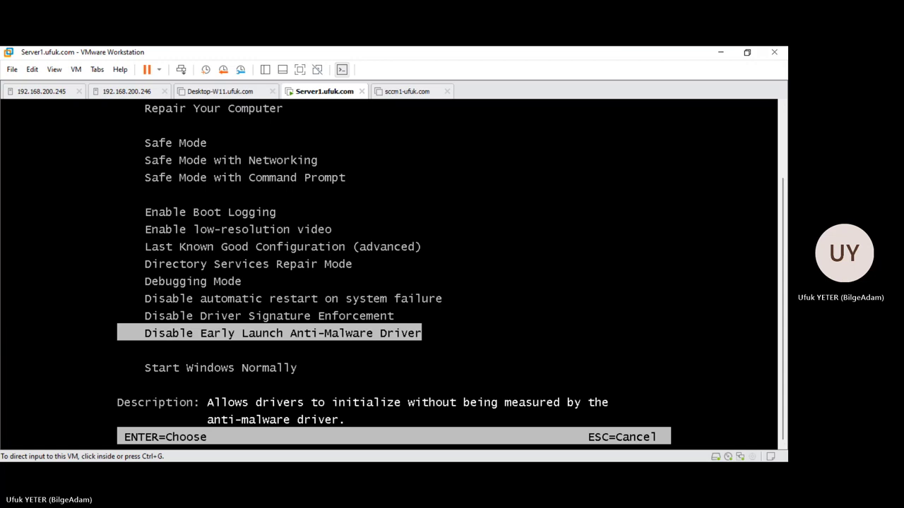
pyautogui.click(497, 353)
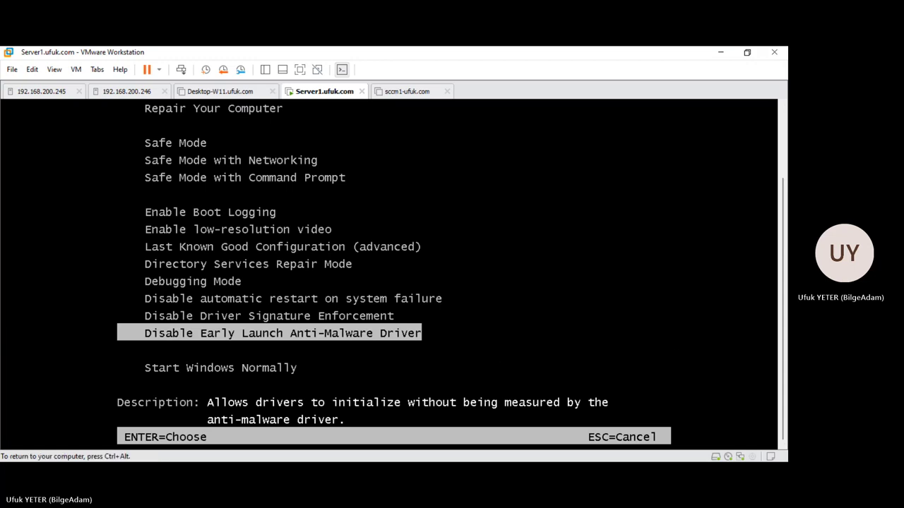
pyautogui.press('Return')
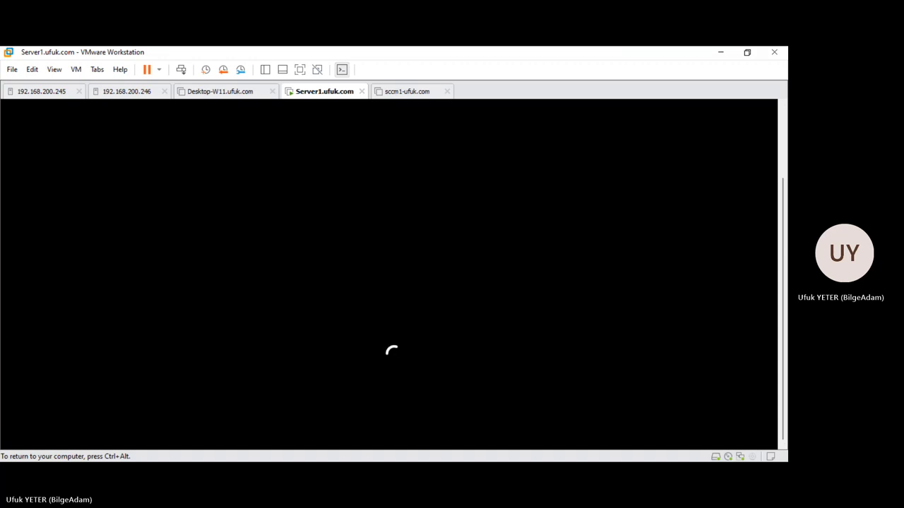
# Step: Send Ctrl+Alt+Delete to the Server1 guest to bring up its sign-in prompt
pyautogui.hotkey('ctrl', 'alt')
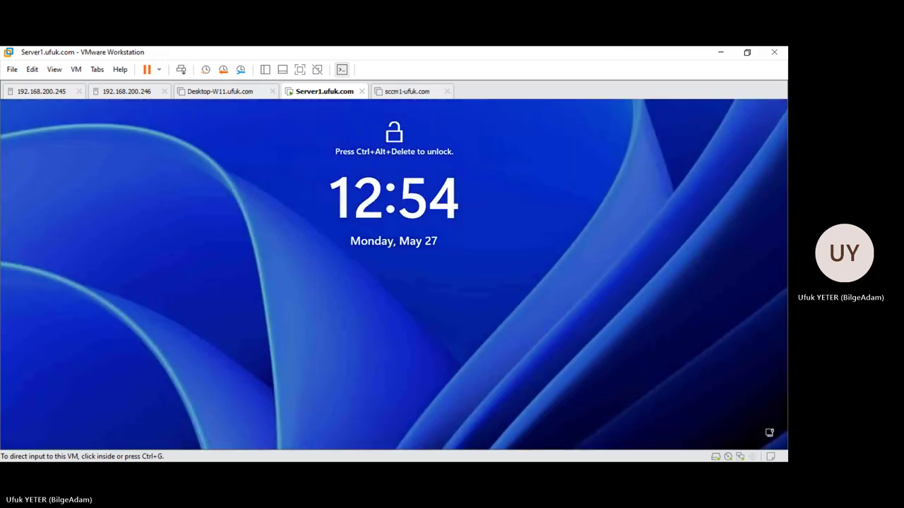
pyautogui.click(456, 295)
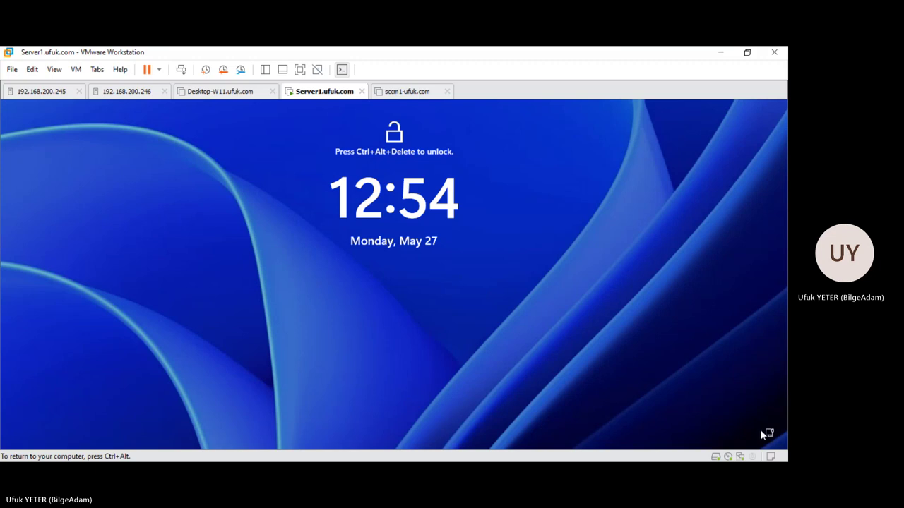
pyautogui.rightClick(329, 93)
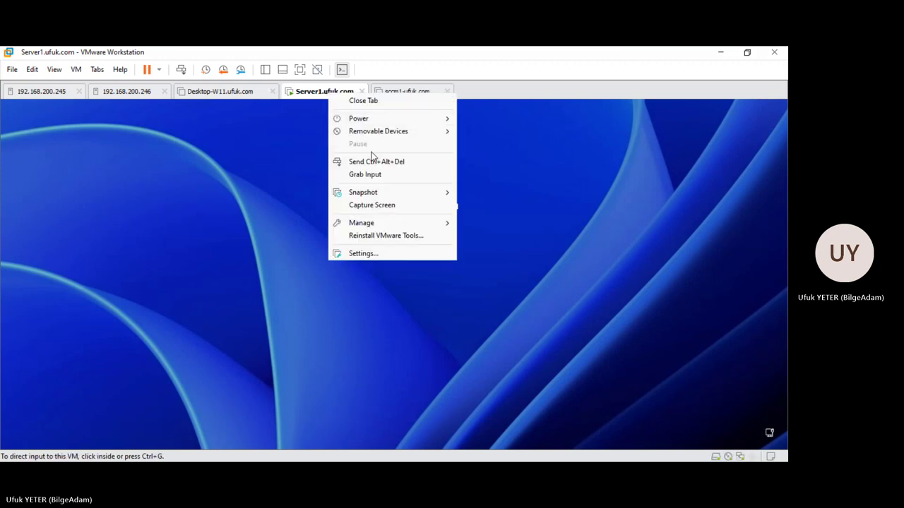
pyautogui.click(378, 174)
pyautogui.press('ctrl+alt+Insert')
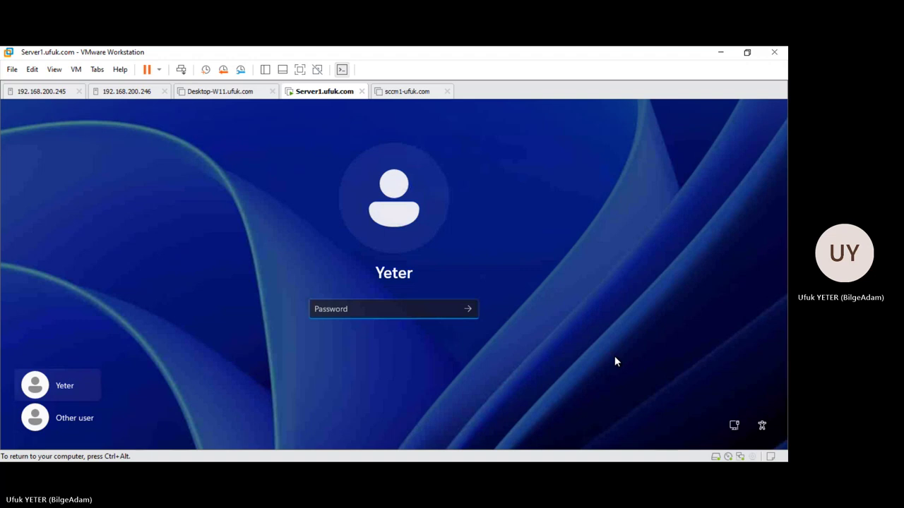
# Step: Enter the account password for the preselected user and sign in to the server
pyautogui.click(761, 425)
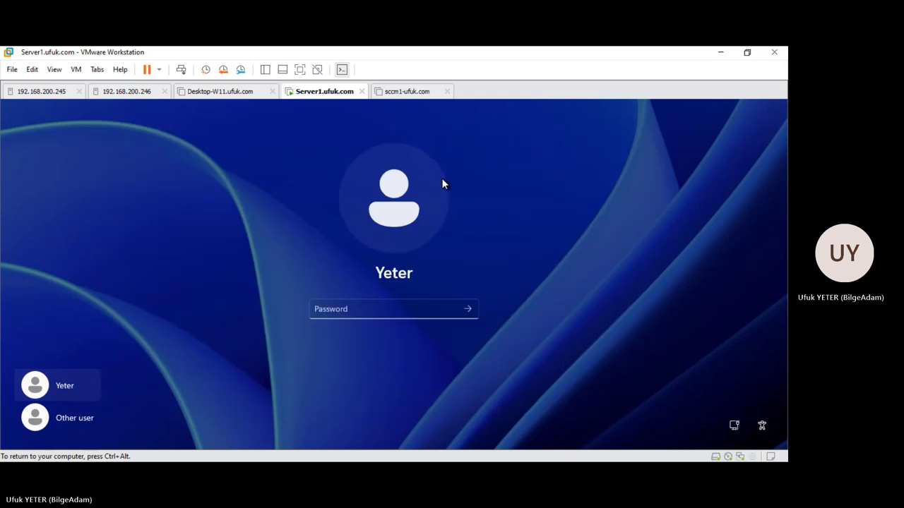
pyautogui.click(360, 313)
pyautogui.write('******')
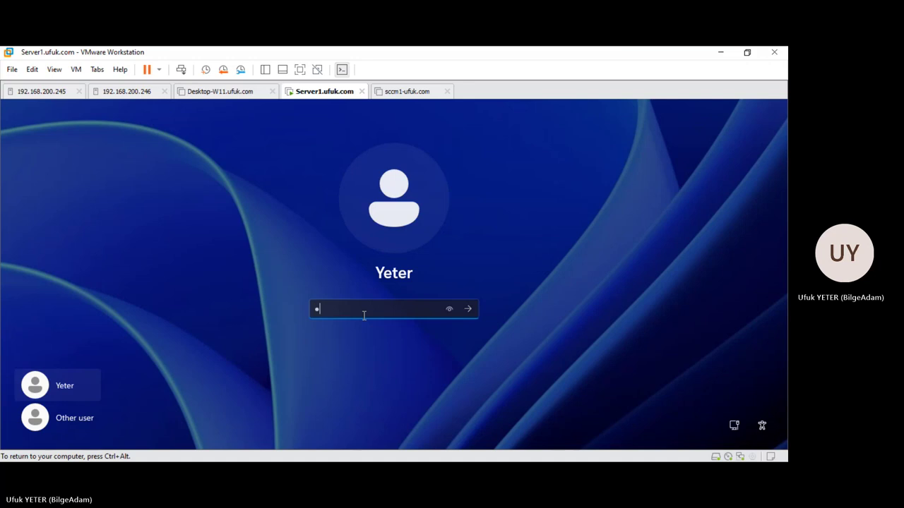
pyautogui.write('***')
pyautogui.click(445, 311)
pyautogui.click(466, 309)
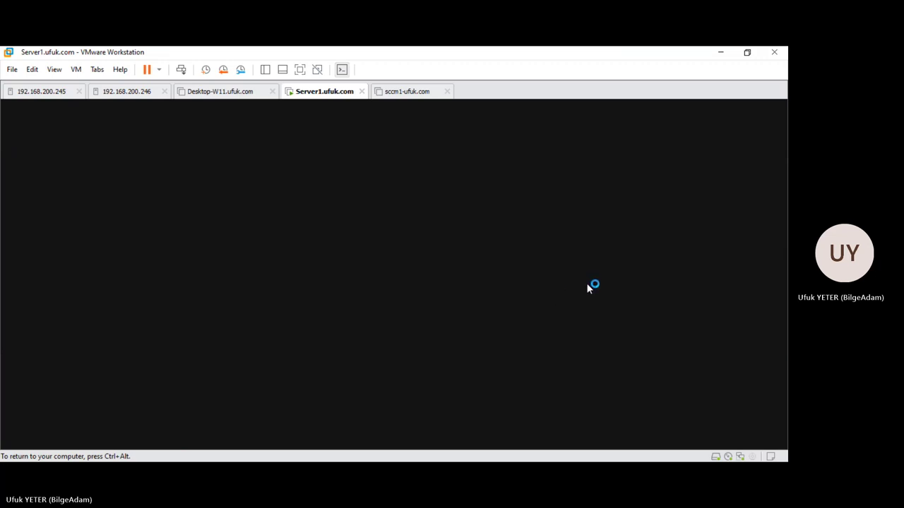
# Step: Open the local server's configuration properties in Server Manager
pyautogui.hotkey('ctrl', 'alt')
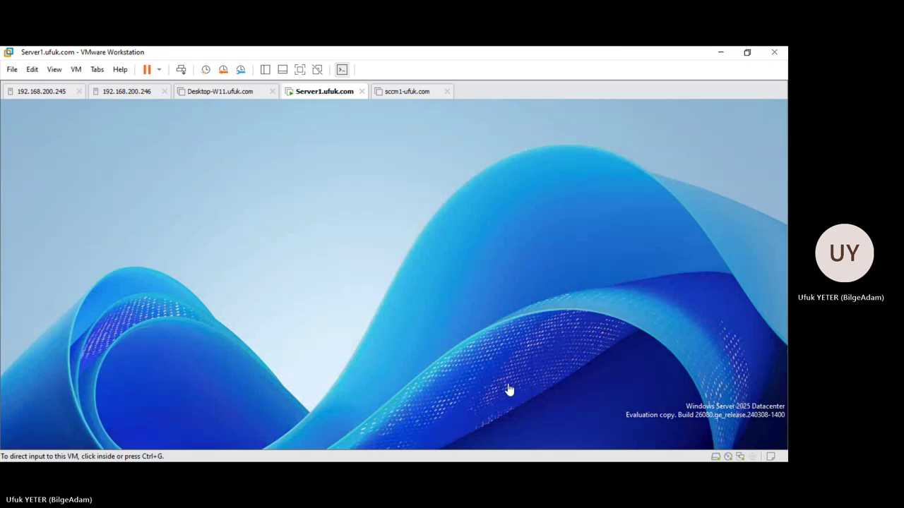
pyautogui.click(721, 425)
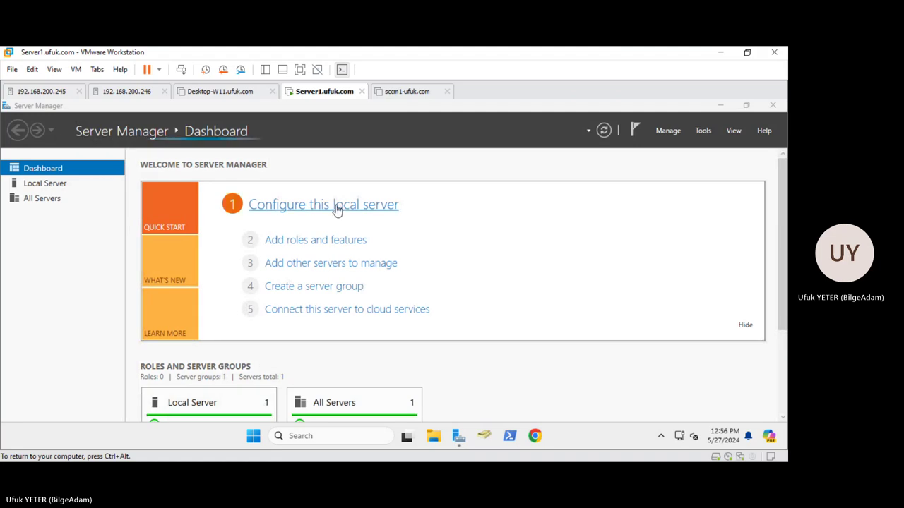
pyautogui.click(363, 208)
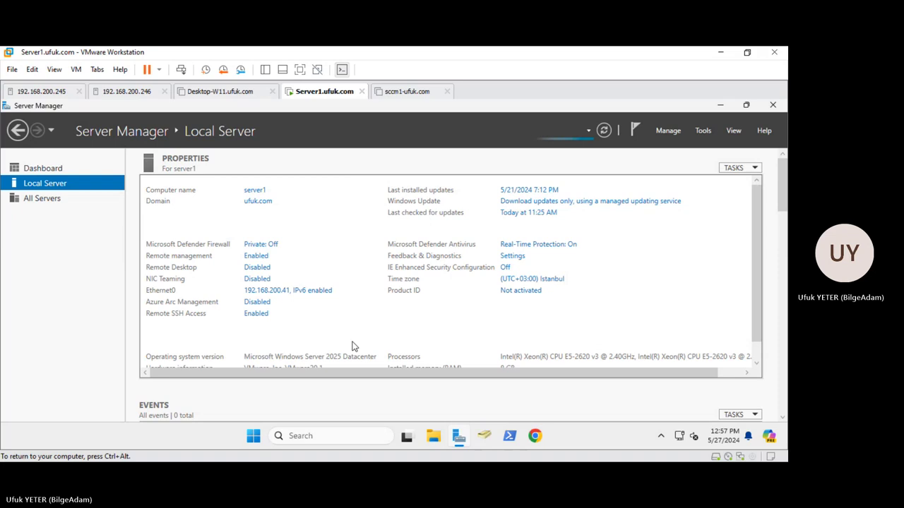
# Step: Display the About Windows version information and move its dialog to the upper corner of the desktop
pyautogui.press('super+r')
pyautogui.write('cmd')
pyautogui.press('Return')
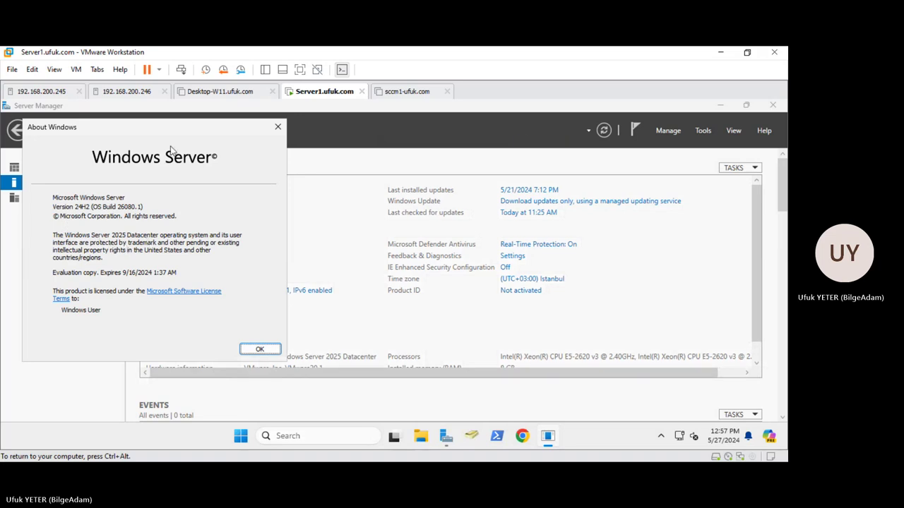
pyautogui.moveTo(173, 133); pyautogui.dragTo(155, 121)
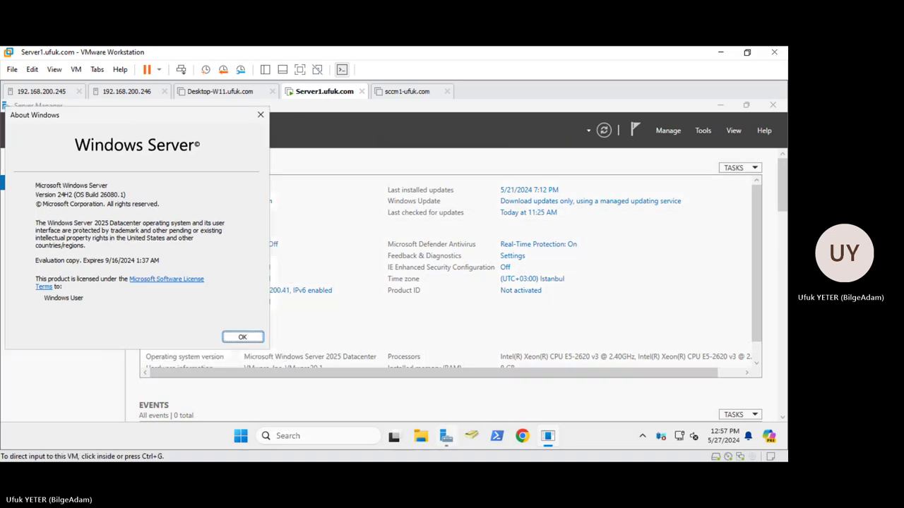
# Step: Open Active Directory Users and Computers and examine the contents of Ankara, Builtin and Computers
pyautogui.click(471, 438)
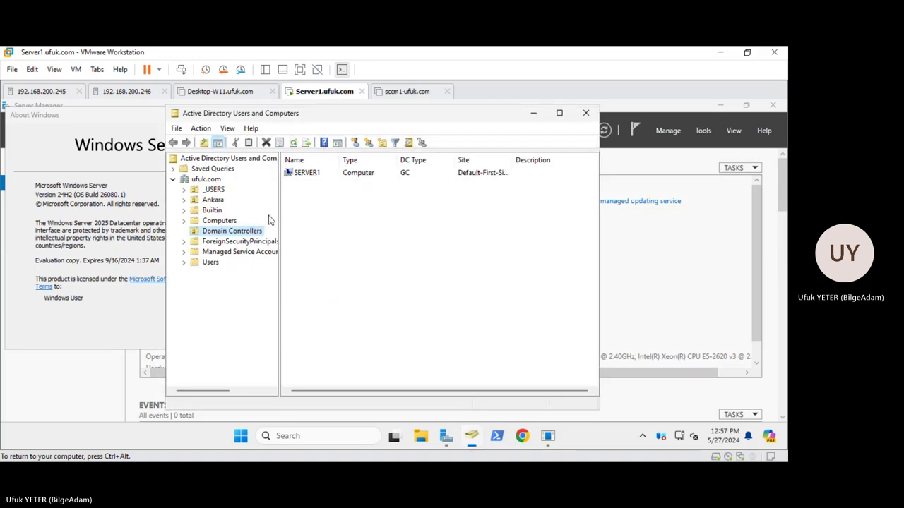
pyautogui.click(217, 201)
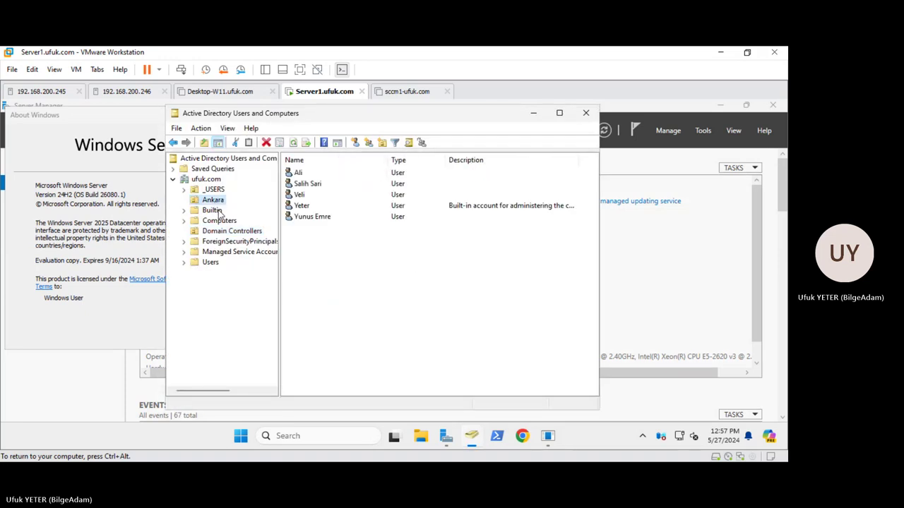
pyautogui.click(220, 210)
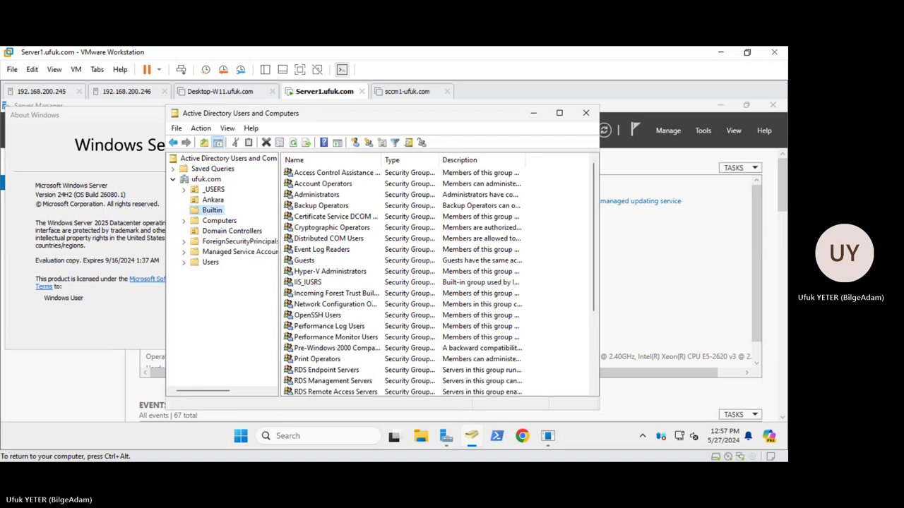
pyautogui.click(219, 221)
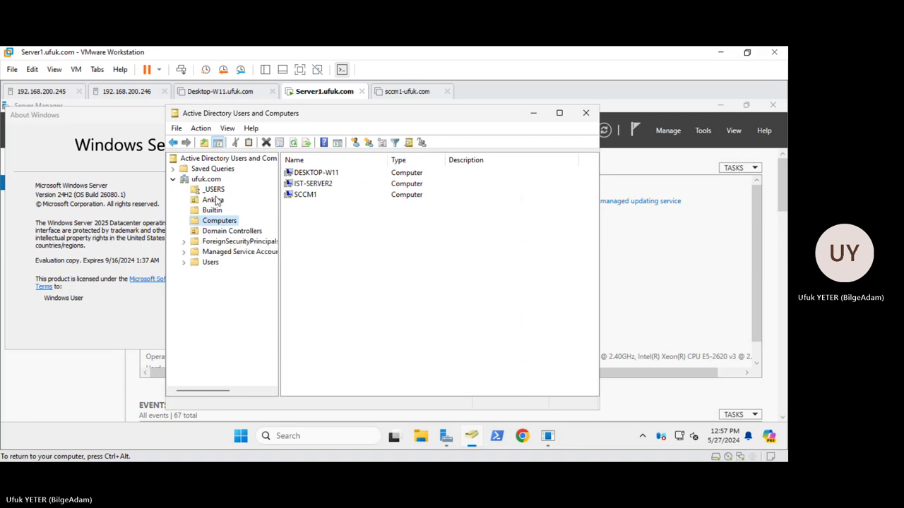
# Step: Examine the groups and accounts in the Users container and widen the Active Directory window
pyautogui.click(210, 263)
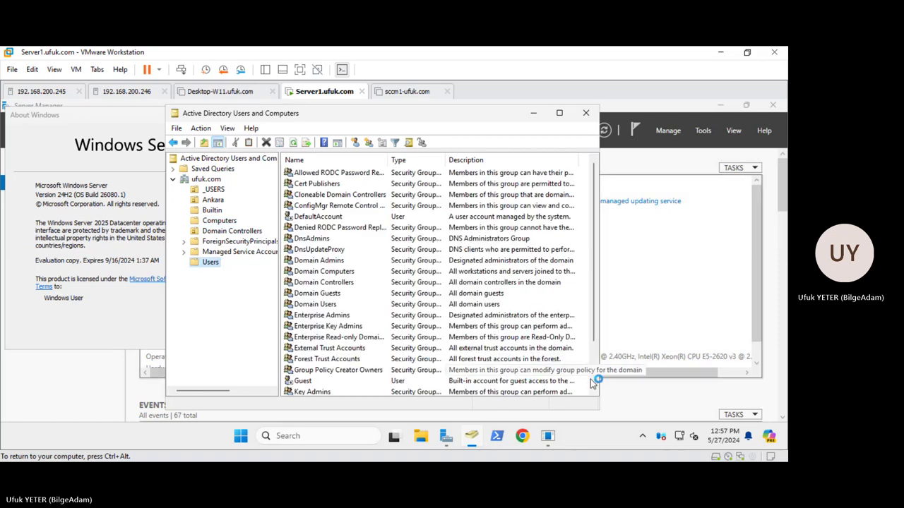
pyautogui.scroll(-2, 590, 377)
pyautogui.scroll(-2, 590, 377)
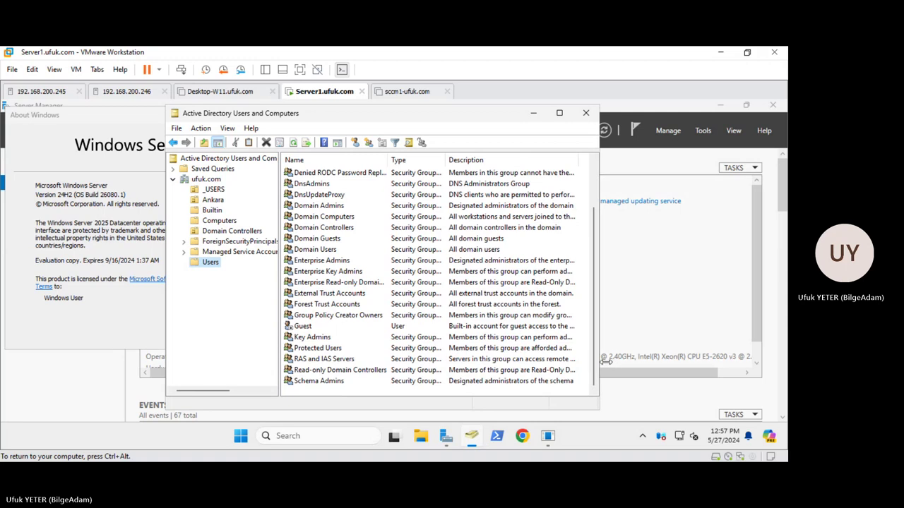
pyautogui.moveTo(606, 361); pyautogui.dragTo(697, 361)
pyautogui.scroll(2, 697, 177)
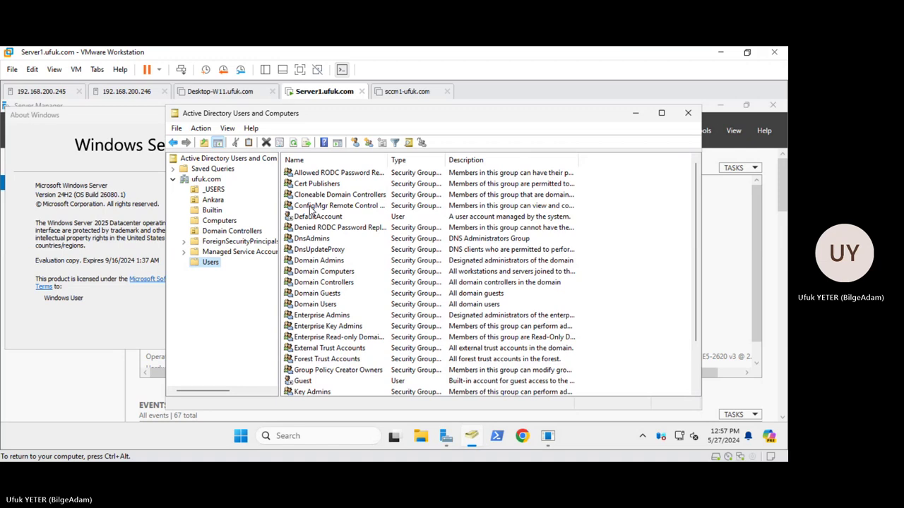
# Step: Examine the domain root and the _USERS organizational unit, and minimize Active Directory Users and Computers
pyautogui.click(205, 178)
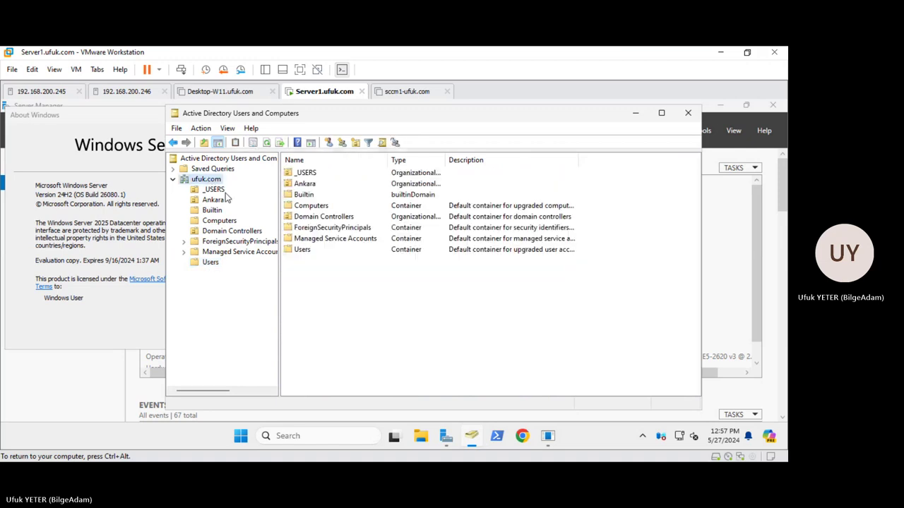
pyautogui.click(215, 189)
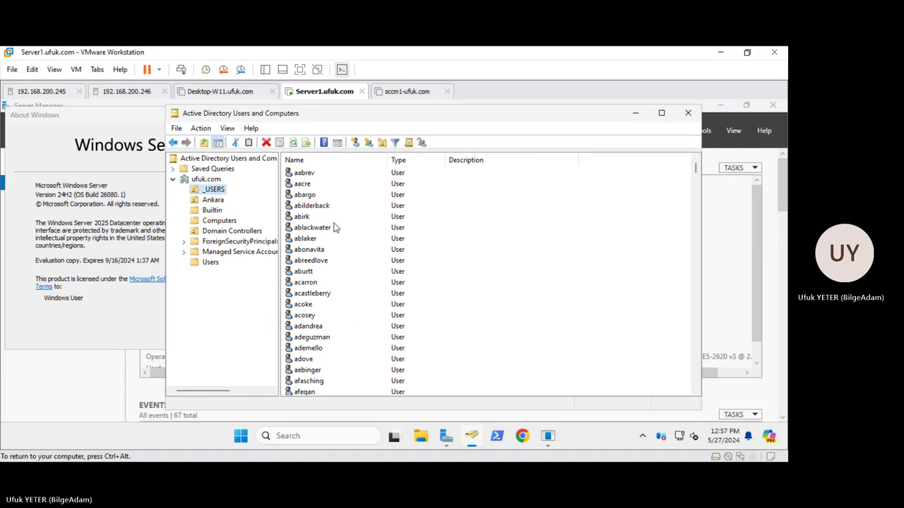
pyautogui.click(635, 114)
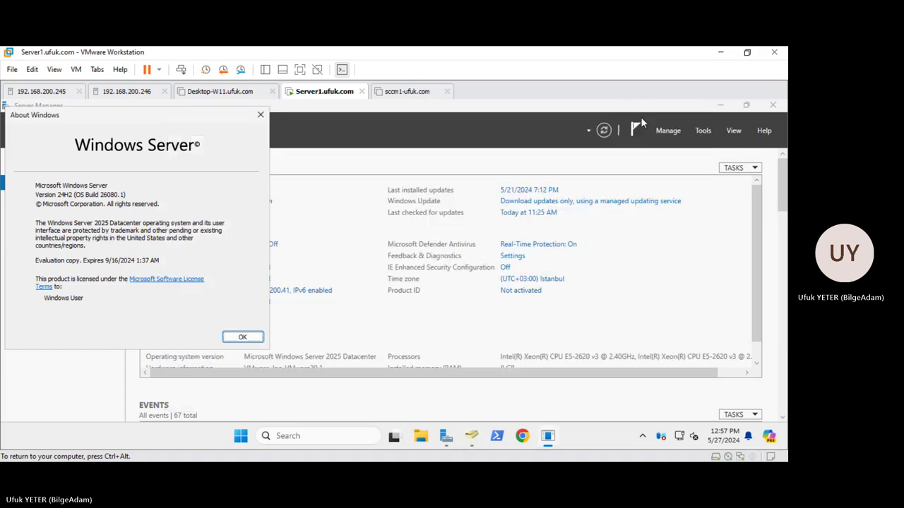